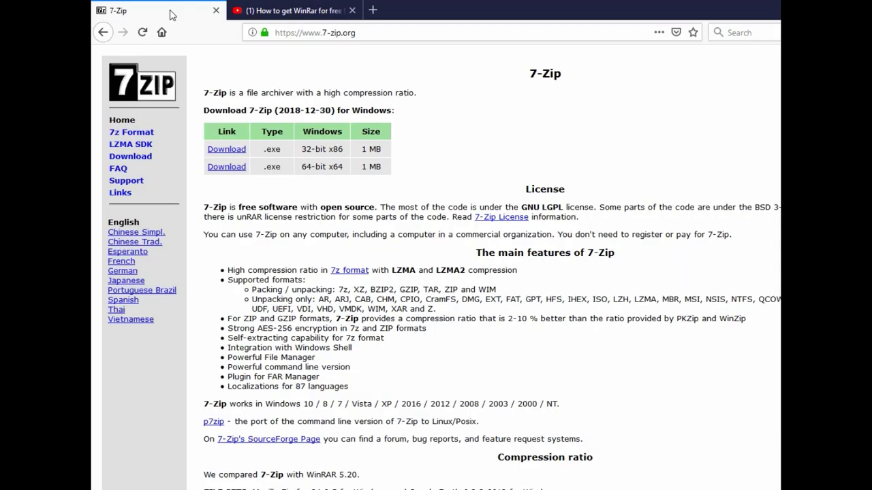
View the YouTube video page and highlight the title "How to get WinRar for free No more Evaluation copy"
click(286, 12)
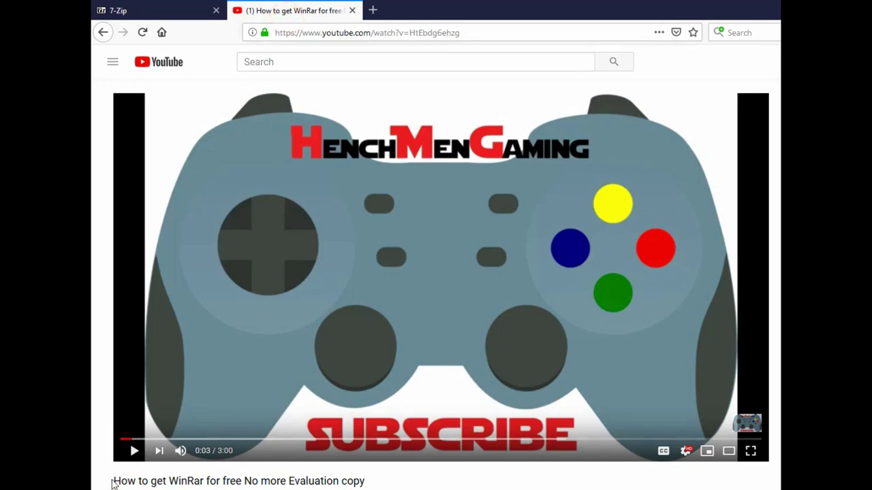
drag(113, 482, 365, 481)
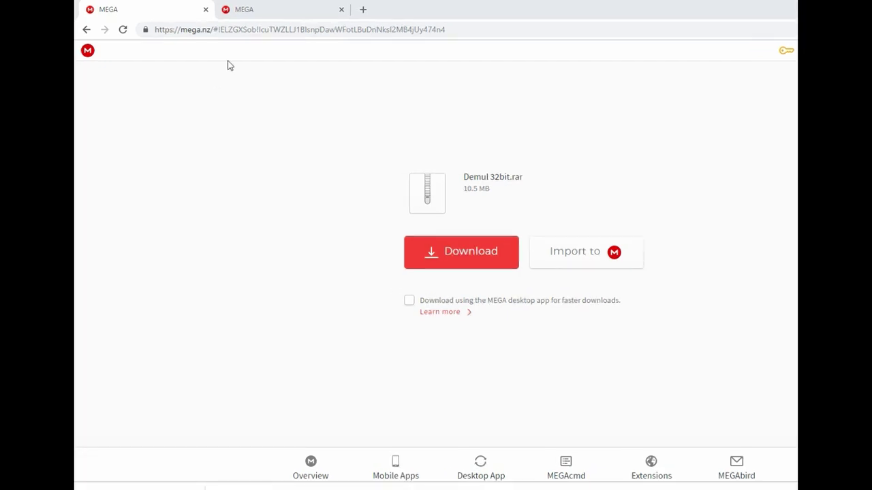
Download the Demul 64bit.rar archive from its MEGA page
click(269, 12)
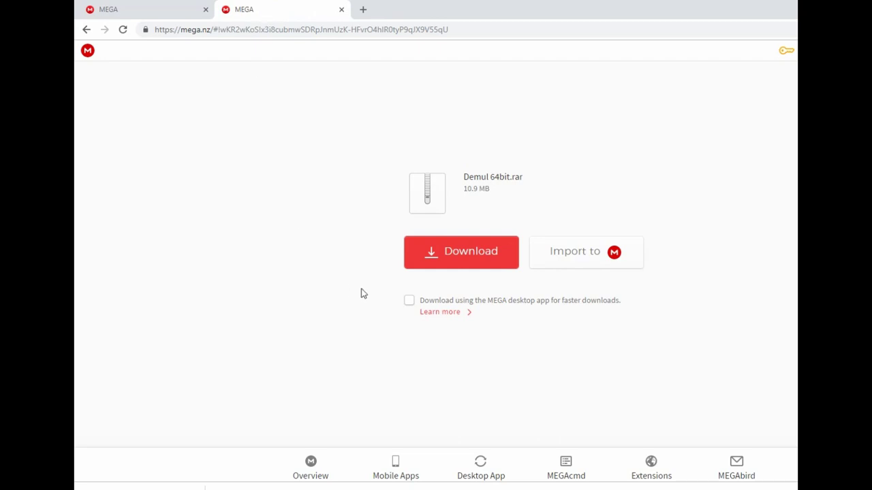
click(461, 263)
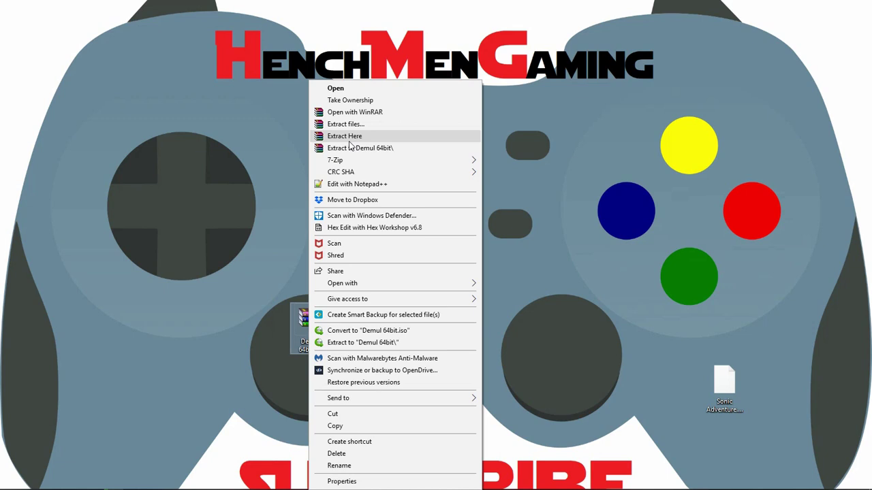
Extract the Demul 64bit folder from Demul 64bit.rar onto the desktop and permanently delete the archive
click(304, 334)
double_click(303, 333)
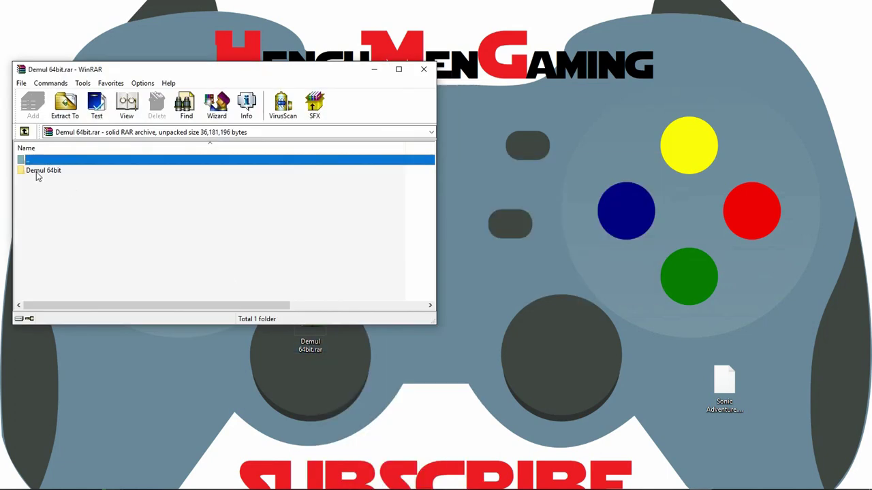
drag(37, 176, 515, 207)
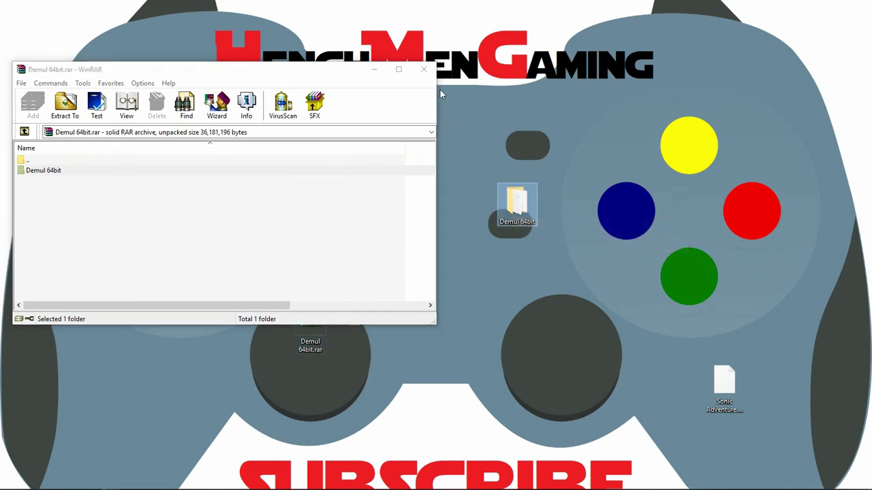
click(424, 70)
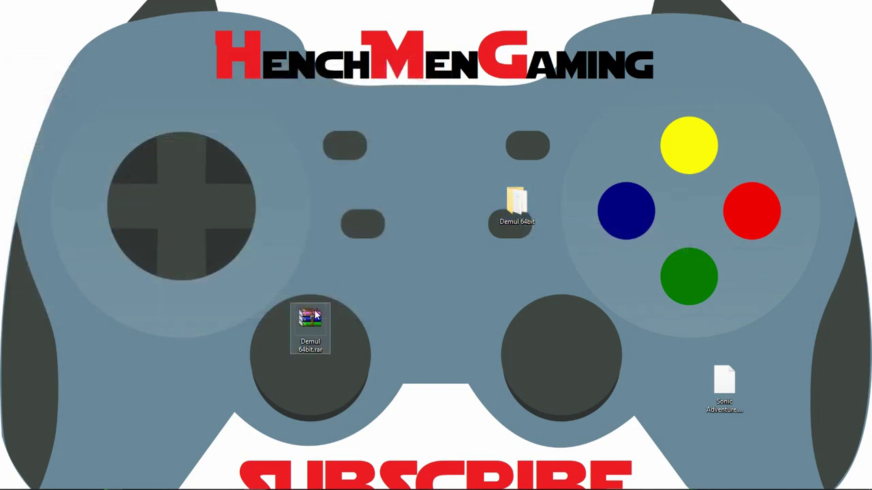
key(shift+Delete)
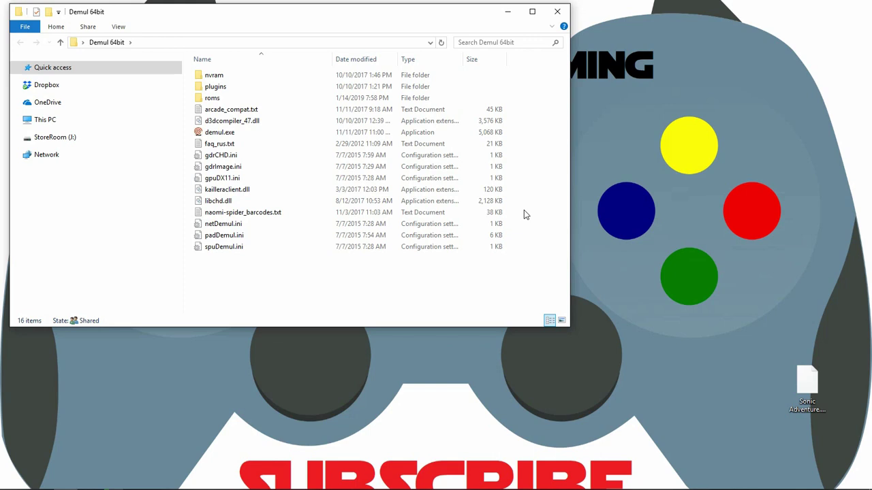
Move the Sonic Adventure game file from the desktop into the roms folder of Demul 64bit, and return to the parent folder
double_click(218, 100)
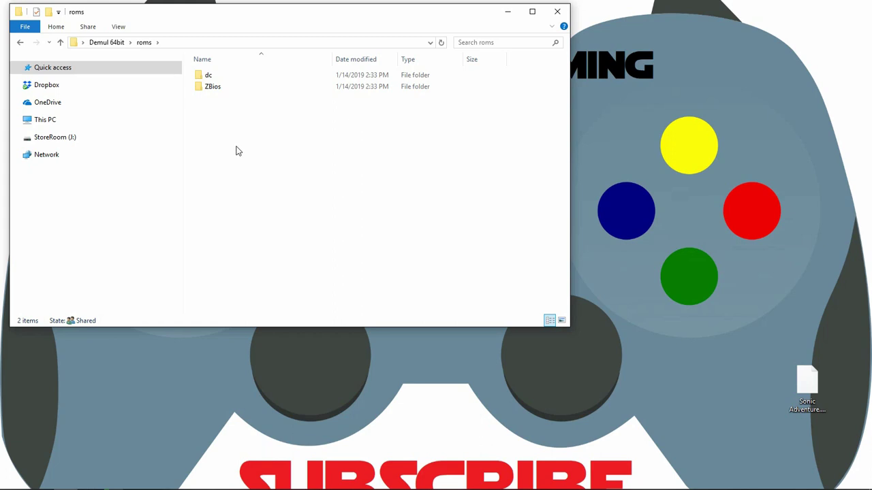
drag(807, 383, 277, 152)
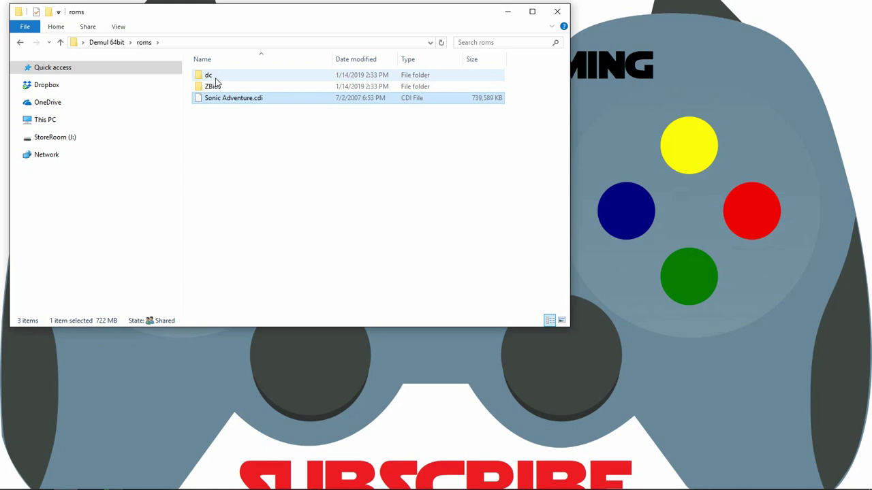
click(20, 43)
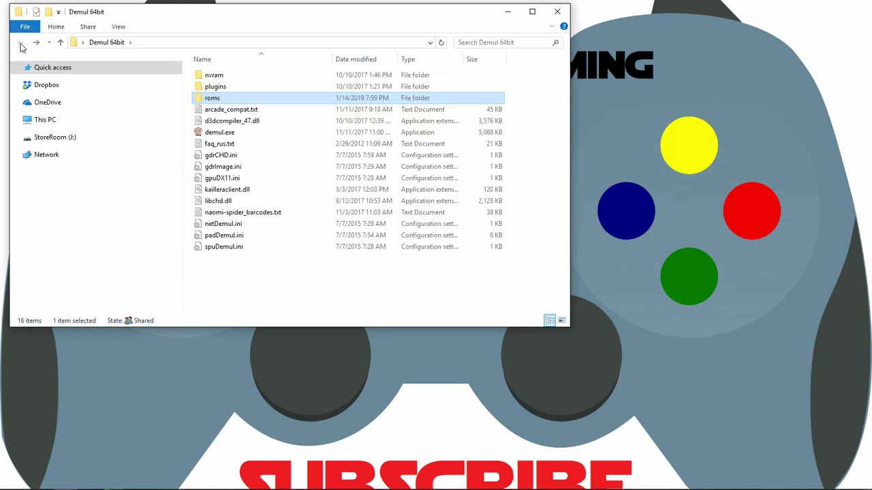
Launch demul.exe and confirm the plugins and paths with gpuDX11 video, spuDemul sound, gdrCHD GD-ROM and padDemul controls
click(215, 135)
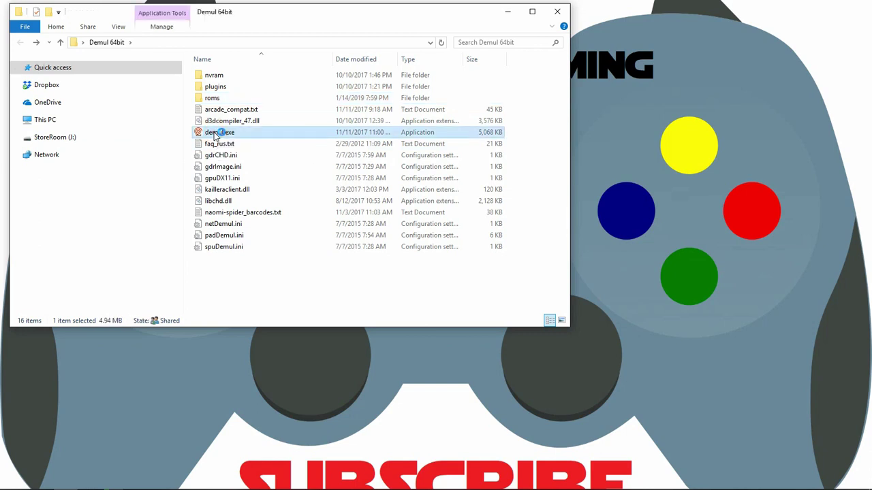
double_click(215, 134)
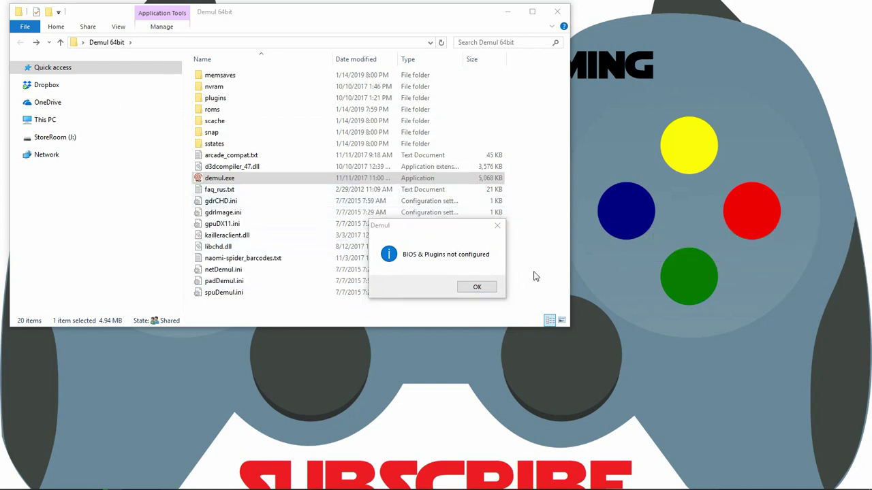
click(477, 288)
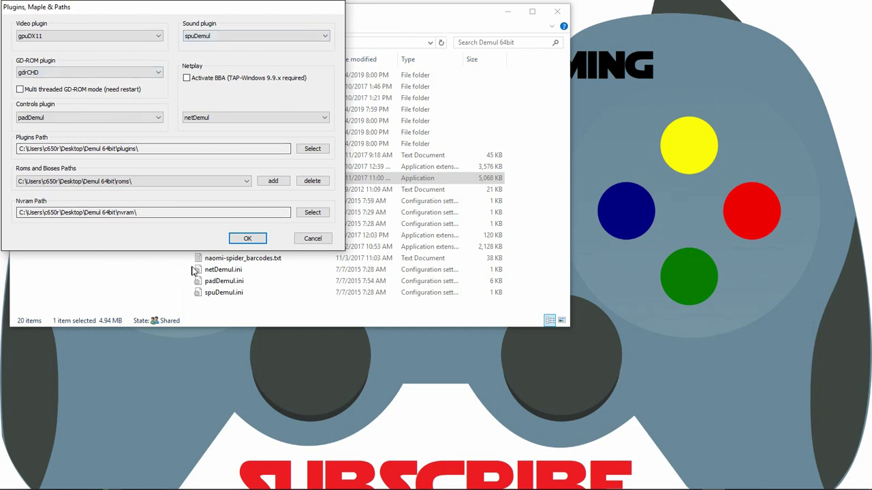
click(248, 240)
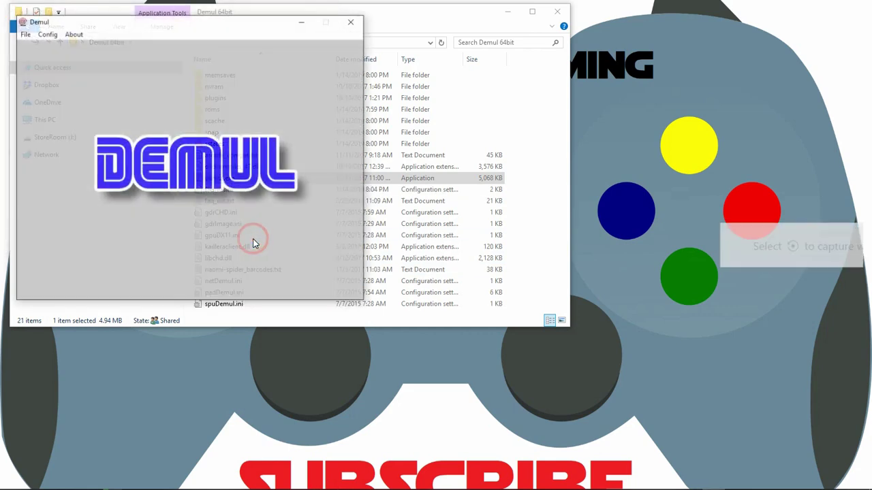
drag(124, 19, 345, 74)
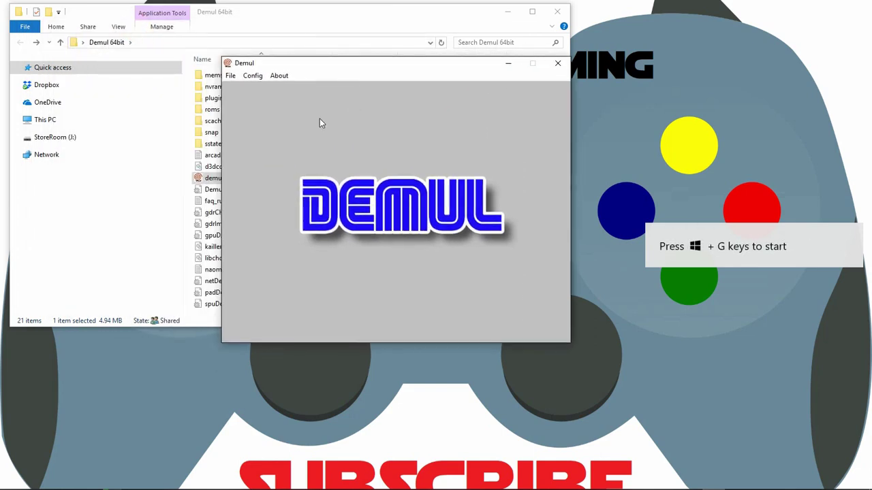
Configure the video with 16:9 aspect ratio, 1600x900 window resolution, start in fullscreen and 32 max layers
click(249, 77)
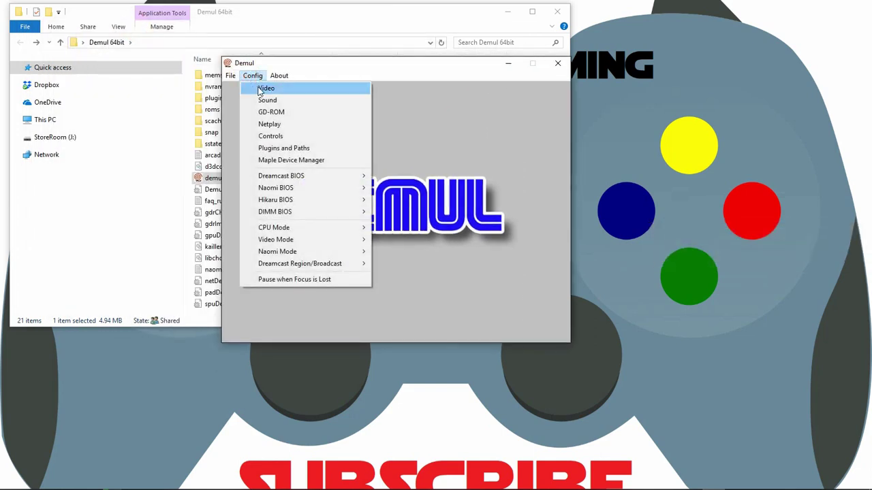
click(257, 88)
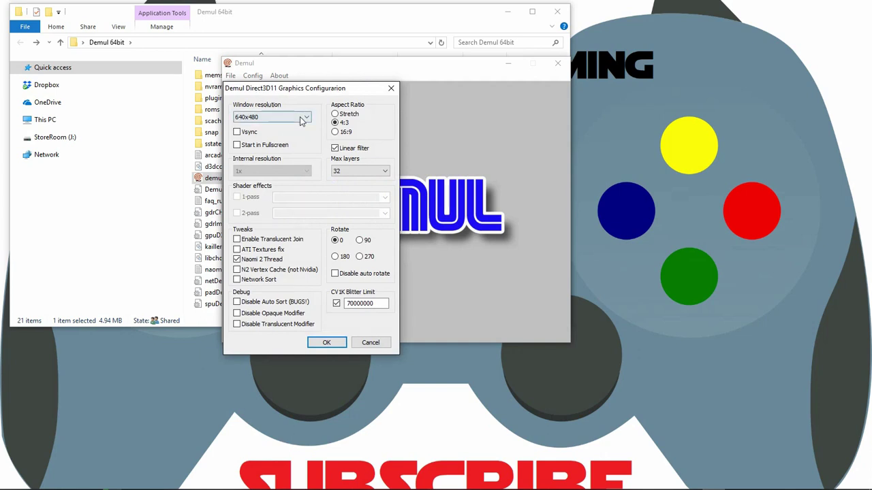
click(335, 133)
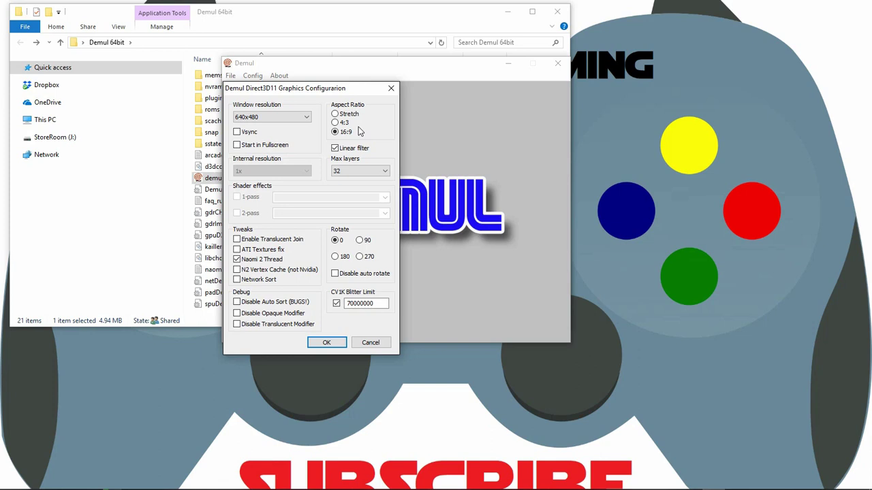
click(307, 118)
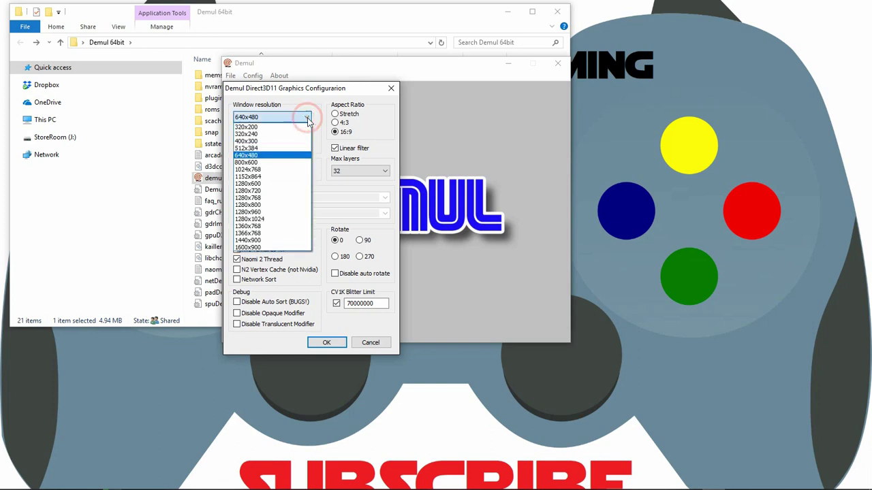
click(256, 247)
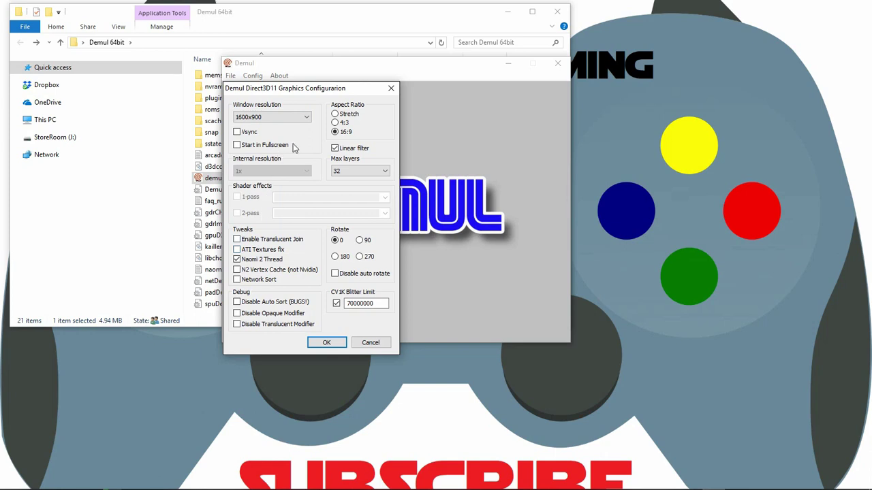
click(237, 146)
click(381, 172)
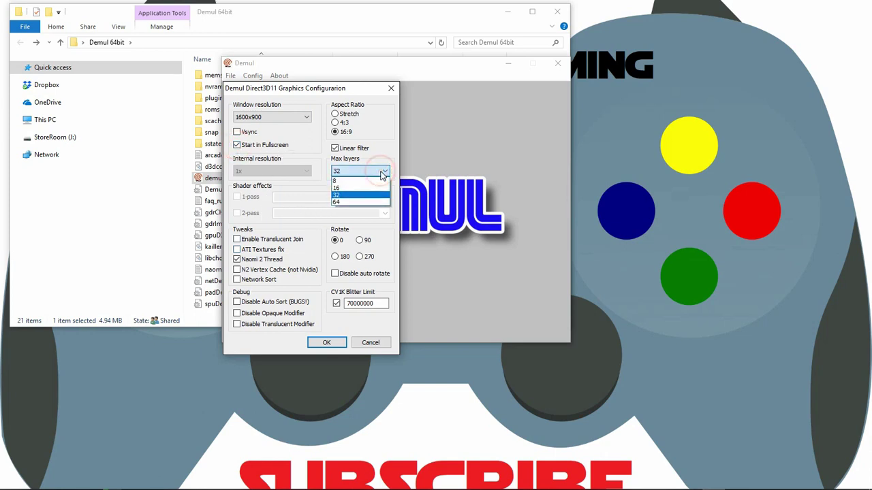
click(361, 196)
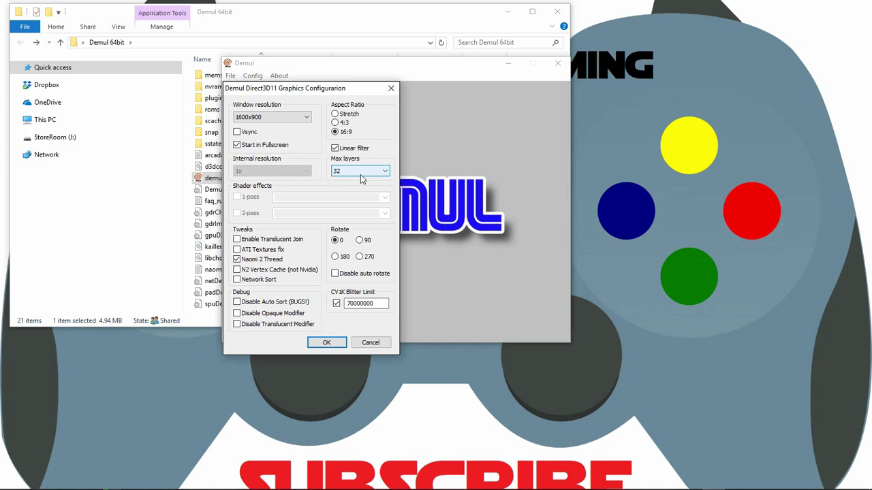
click(326, 343)
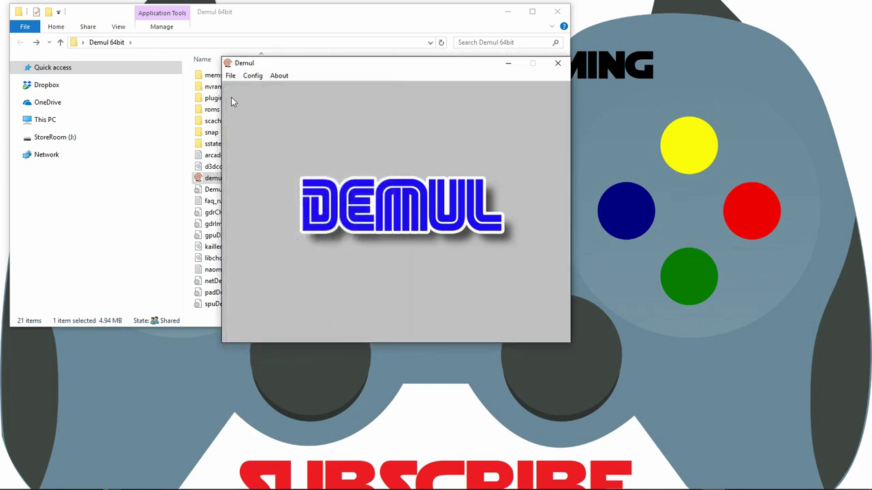
Open the Dreamcast Joy 1 controls and assign the left trigger to the gamepad's left shoulder and the analog directions to its JOY0_AXIS0 stick
click(253, 76)
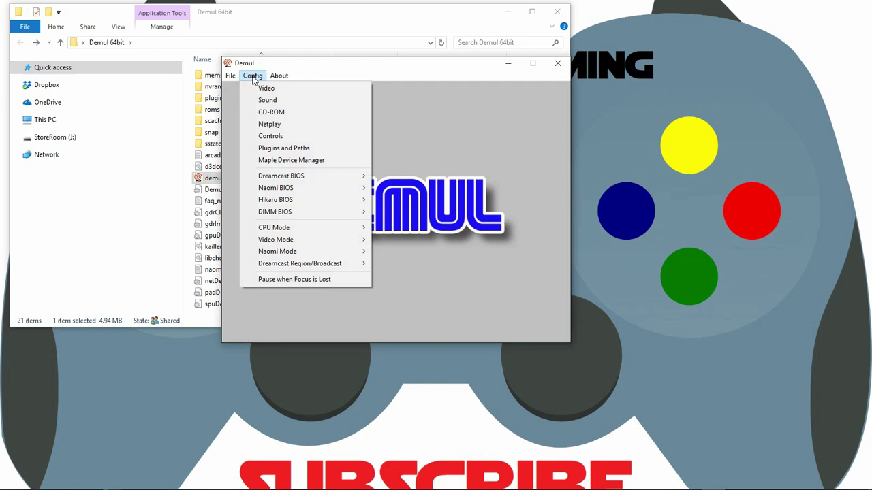
click(264, 137)
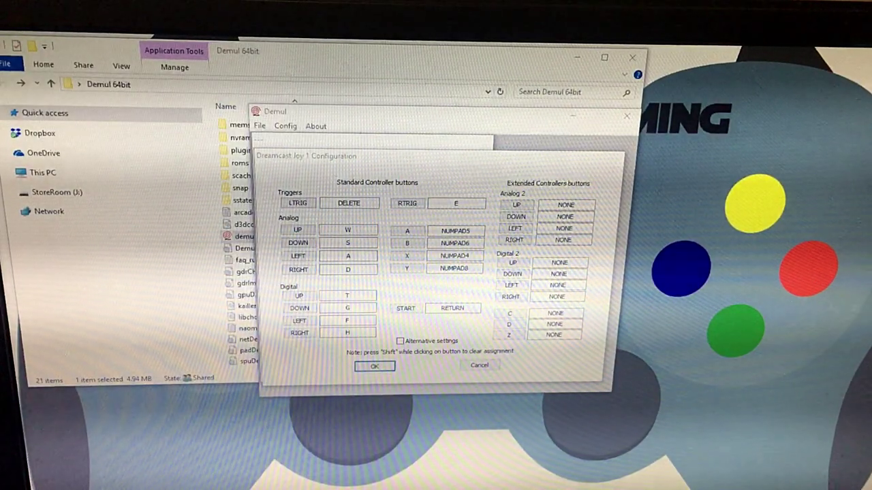
click(298, 205)
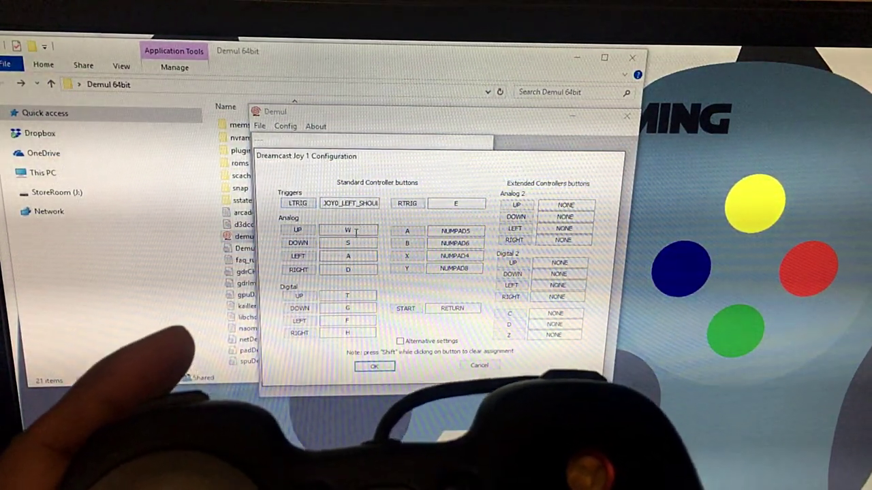
click(168, 161)
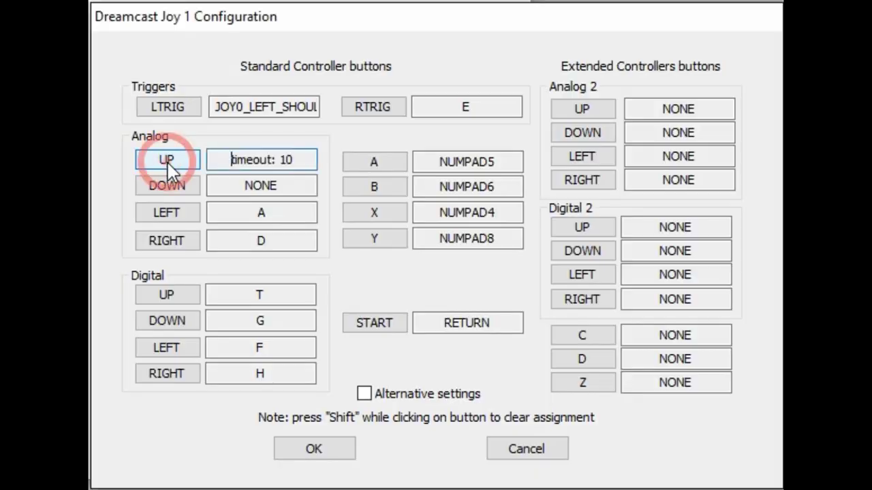
click(168, 185)
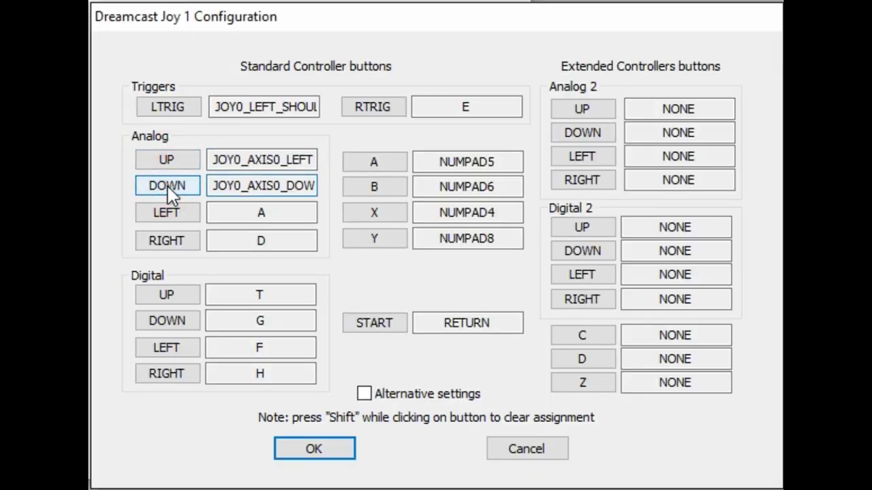
click(166, 213)
click(167, 240)
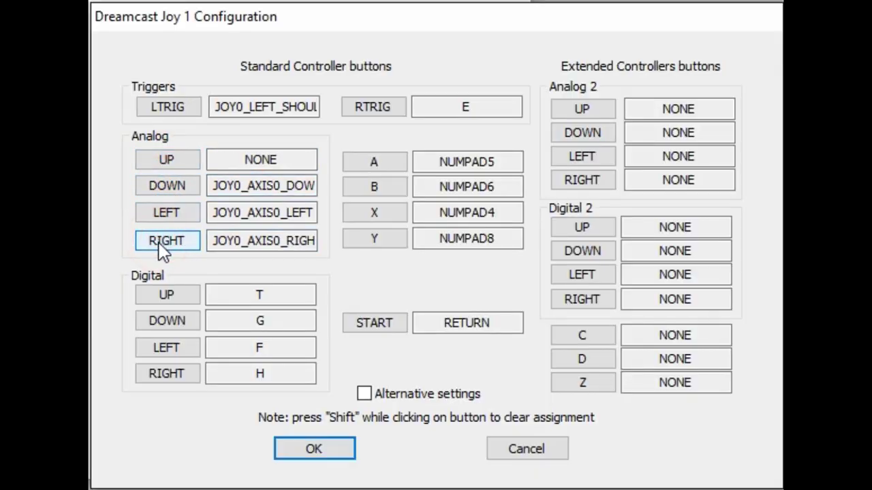
Assign the right trigger to the gamepad's right shoulder, and A, B, X, Y and START to the matching JOY0 buttons
click(447, 103)
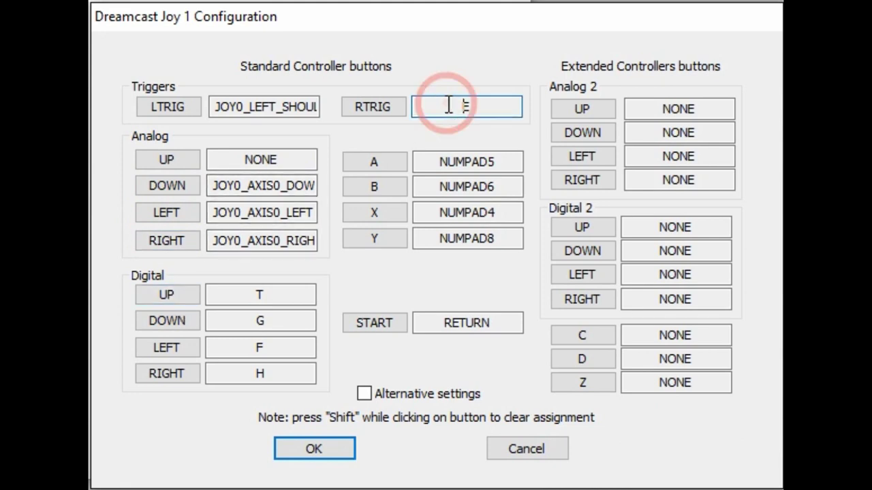
click(376, 108)
click(375, 161)
click(379, 188)
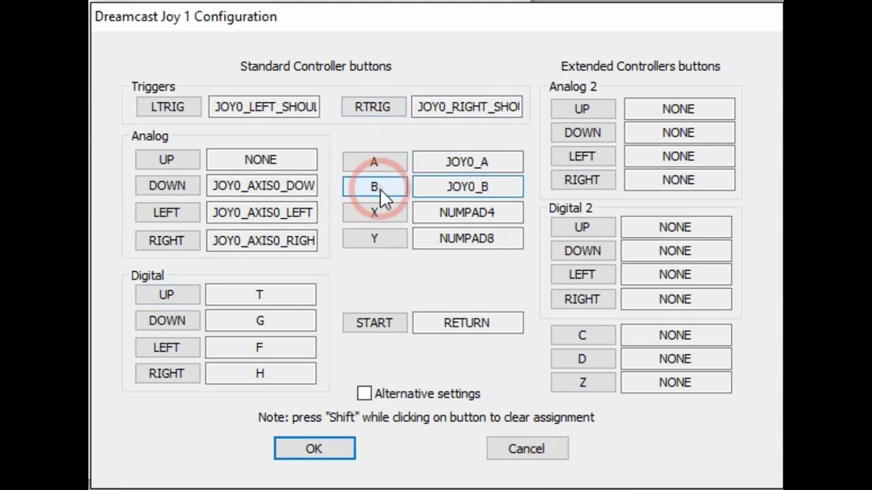
click(373, 212)
click(372, 239)
click(381, 322)
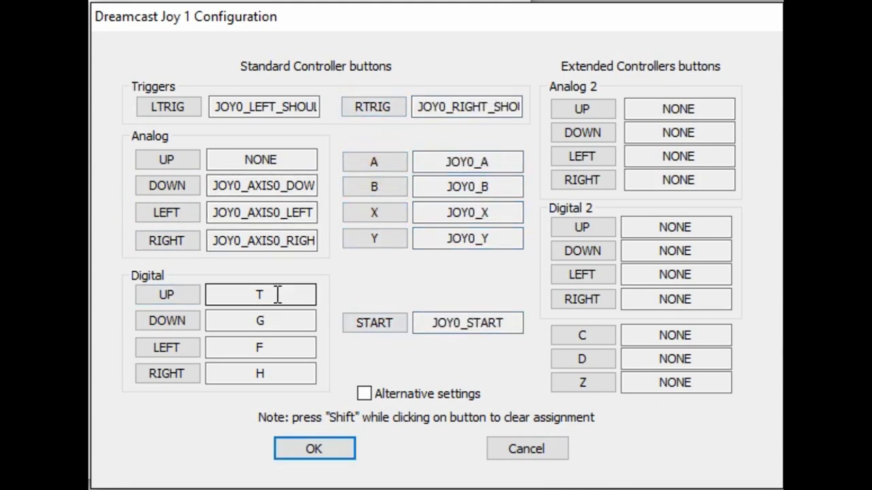
Assign the digital directions to JOY0_UP, JOY0_DOWN, JOY0_LEFT and JOY0_RIGHT, and save the controller configuration
click(170, 294)
click(172, 325)
click(170, 347)
click(175, 372)
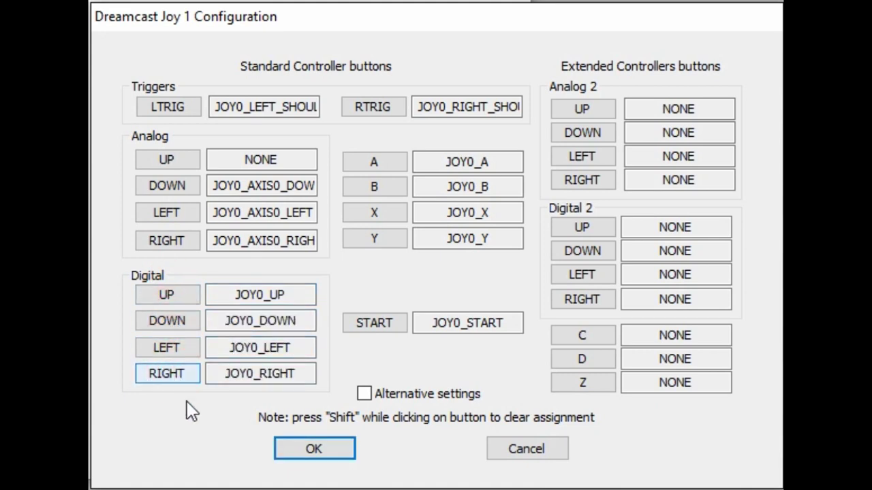
click(308, 451)
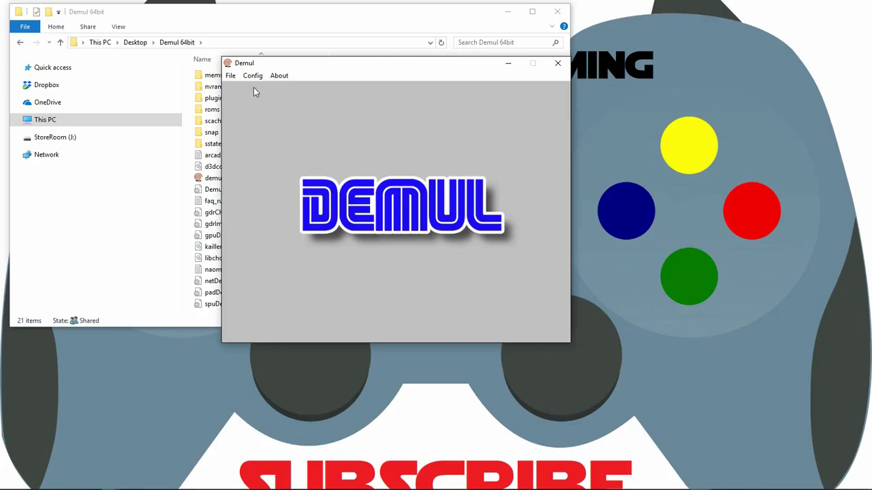
Set the GD-ROM plugin to gdrImage in the plugin and path configuration and save the change
click(252, 76)
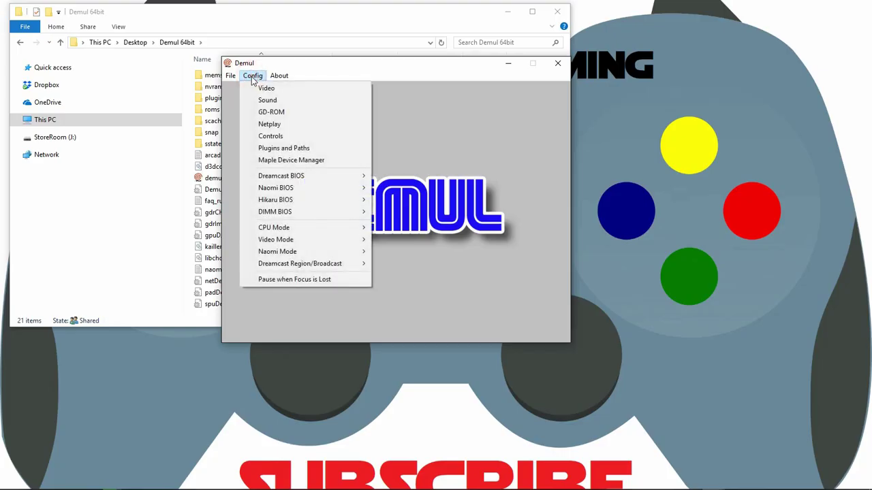
click(255, 149)
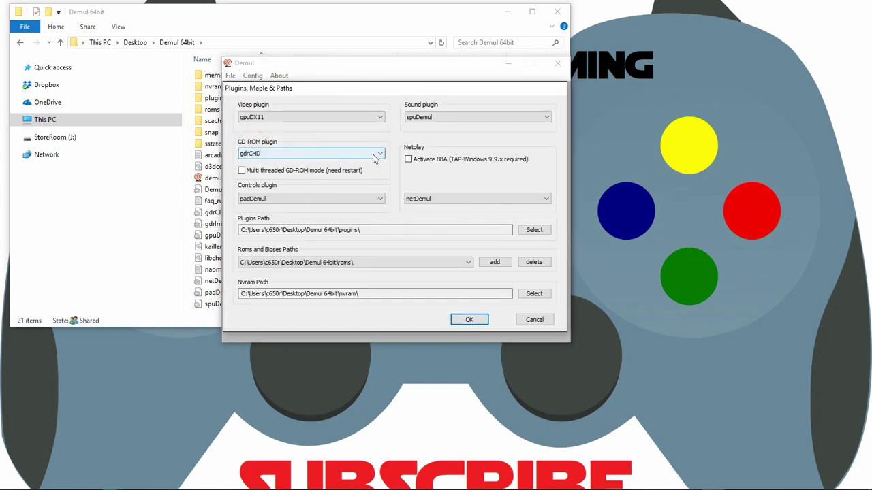
click(374, 154)
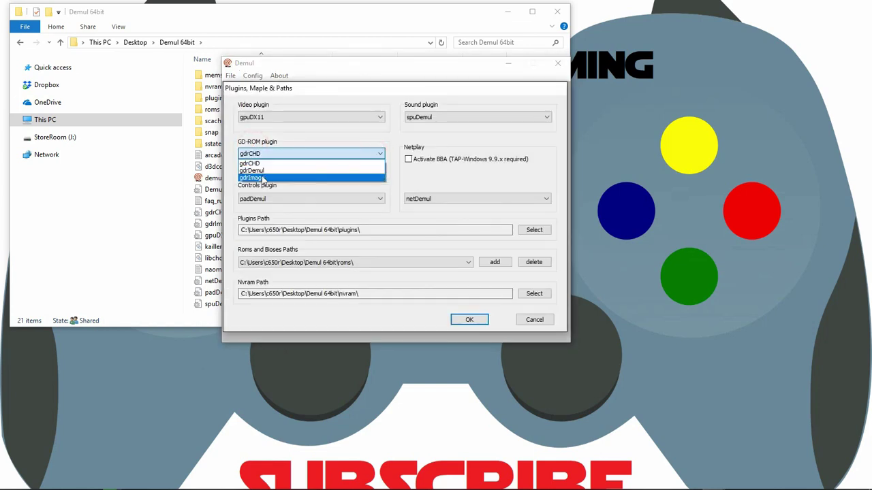
click(261, 179)
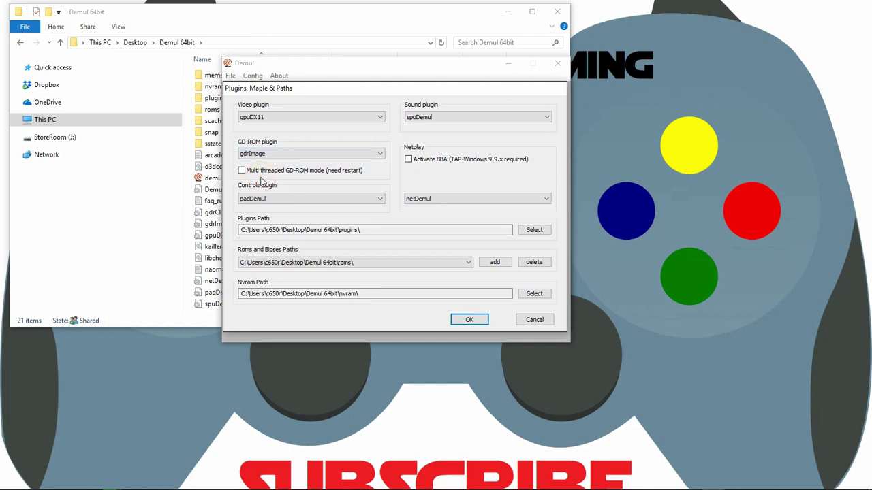
click(471, 324)
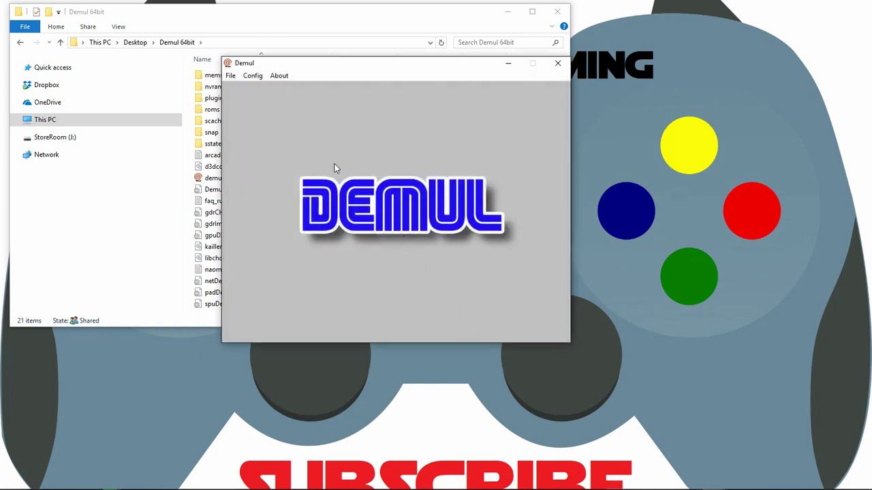
Start selecting a GD-ROM image file and browse to the roms folder inside Demul 64bit on the Desktop
click(252, 77)
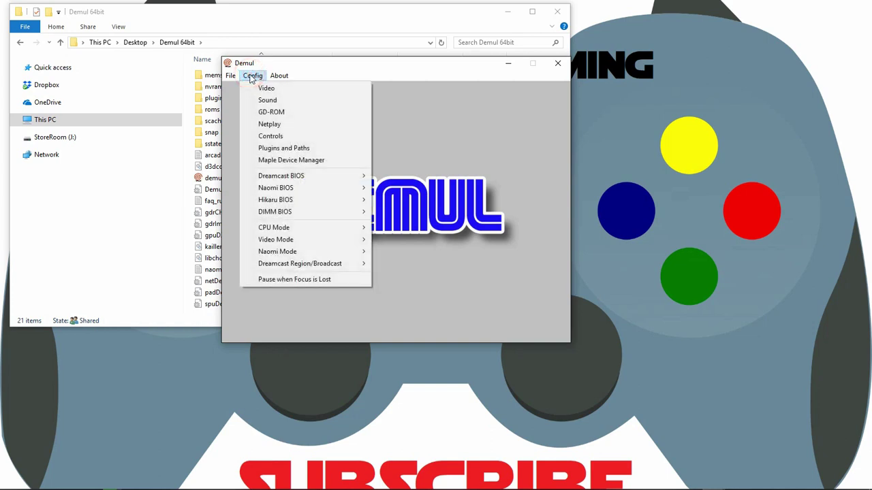
click(259, 113)
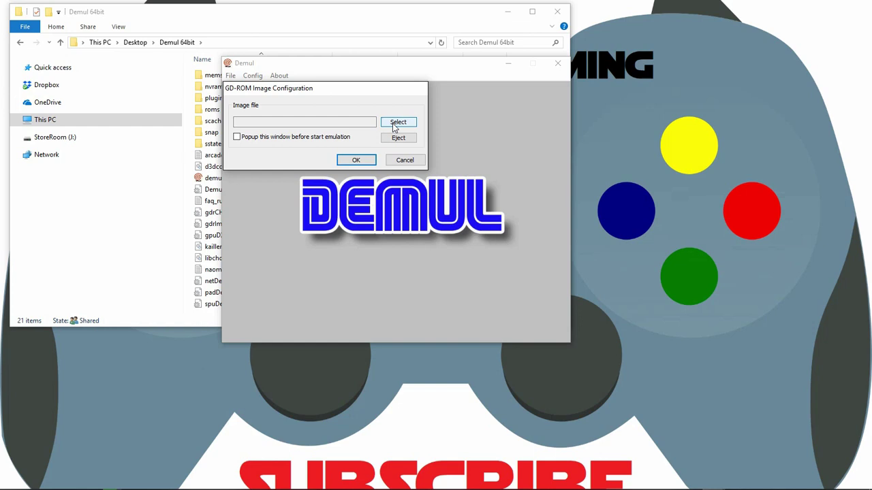
click(395, 124)
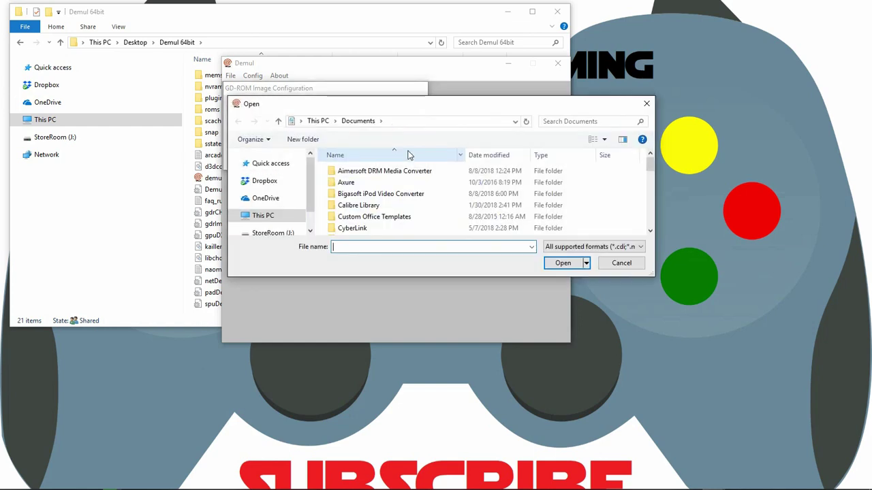
click(317, 121)
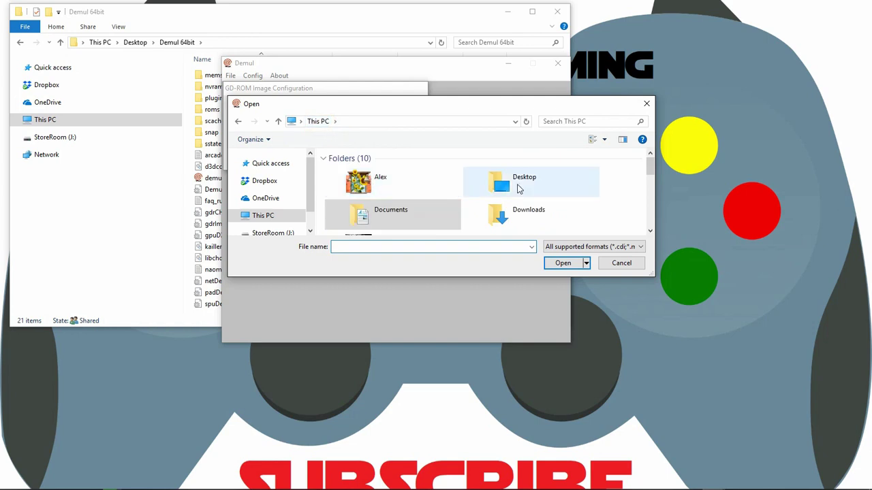
double_click(520, 188)
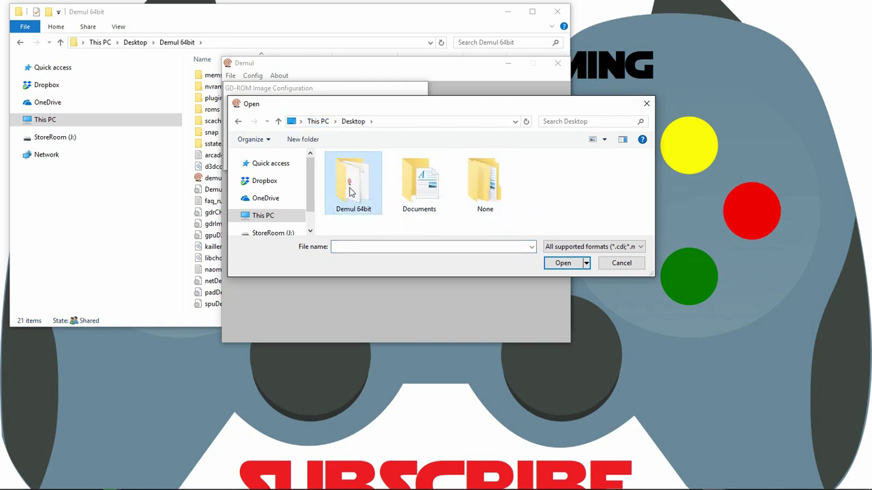
double_click(350, 192)
click(360, 207)
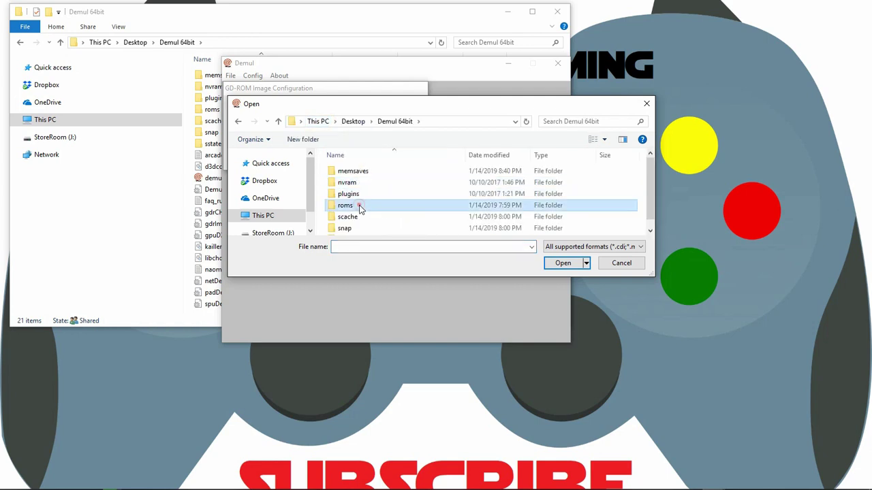
double_click(360, 207)
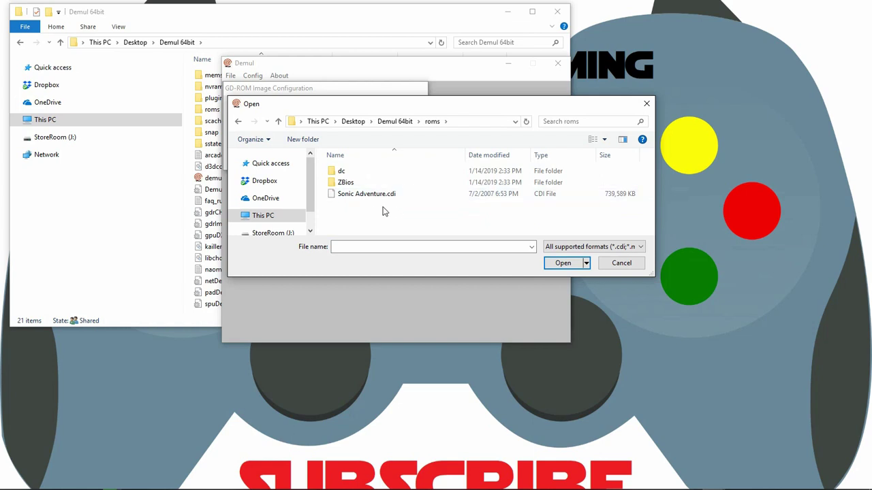
Load Sonic Adventure.cdi as the GD-ROM image and run the Dreamcast emulation
click(376, 198)
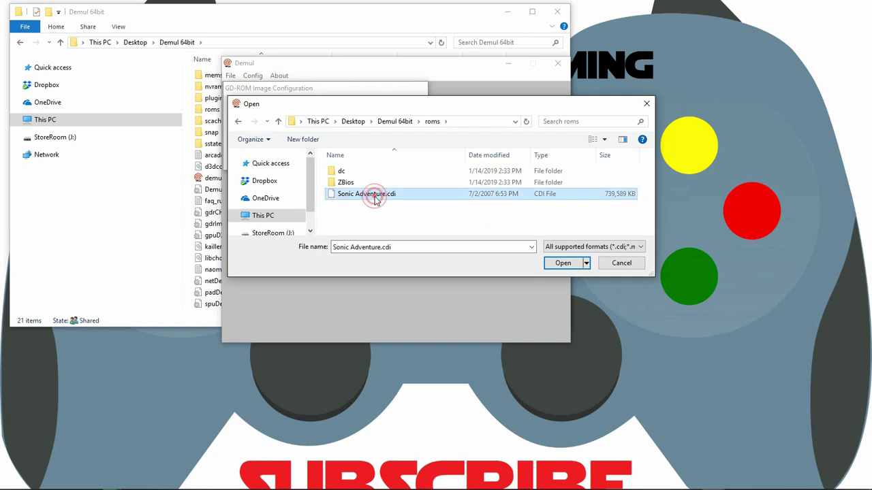
click(563, 264)
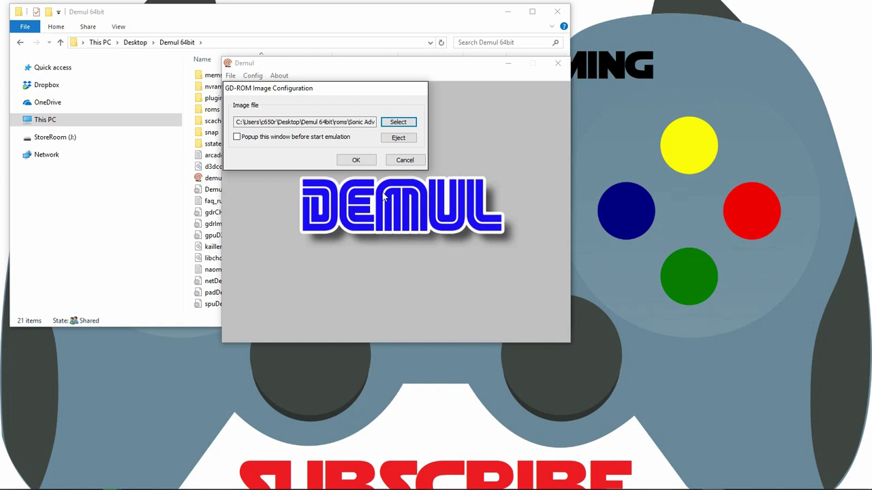
click(359, 161)
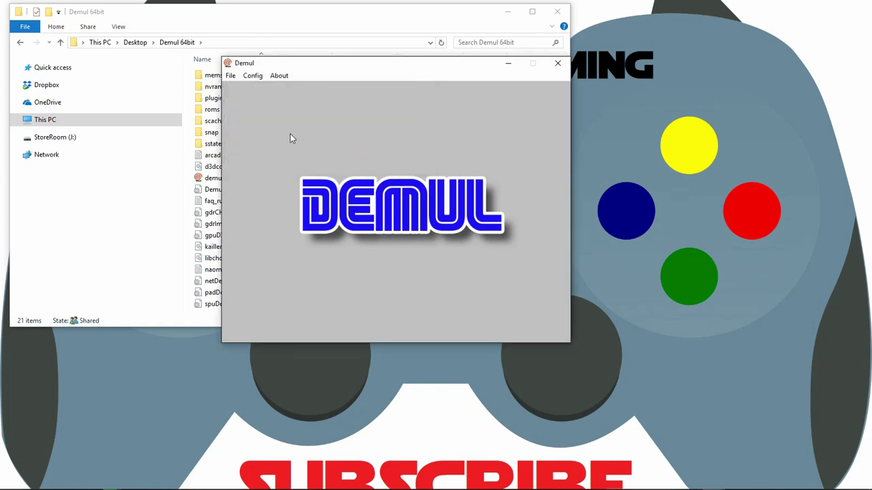
click(230, 76)
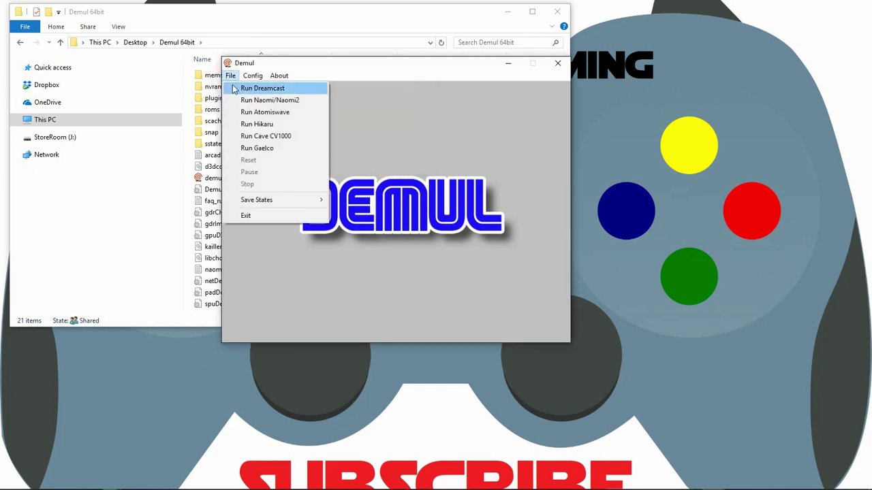
click(268, 90)
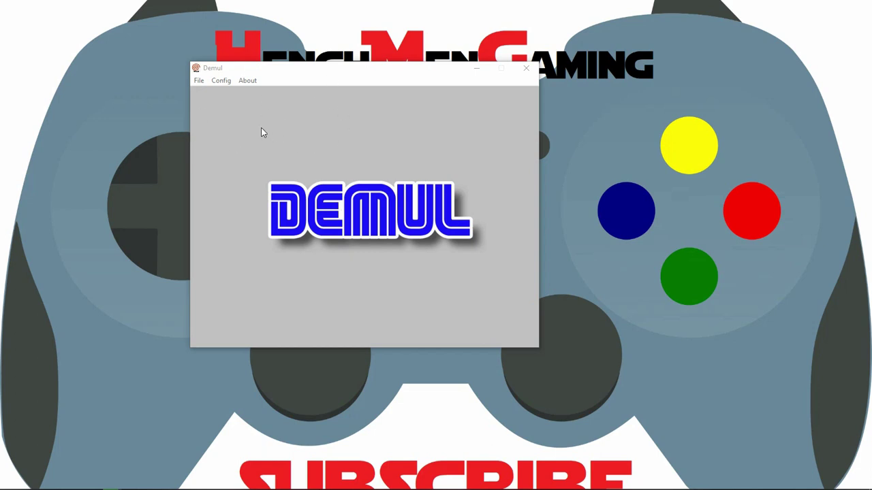
Turn off Start in Fullscreen in the video configuration and save it
click(221, 81)
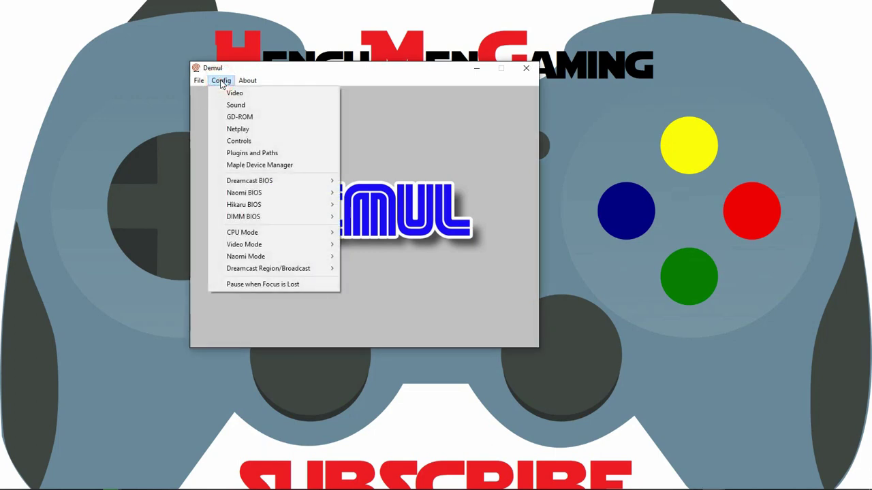
click(231, 93)
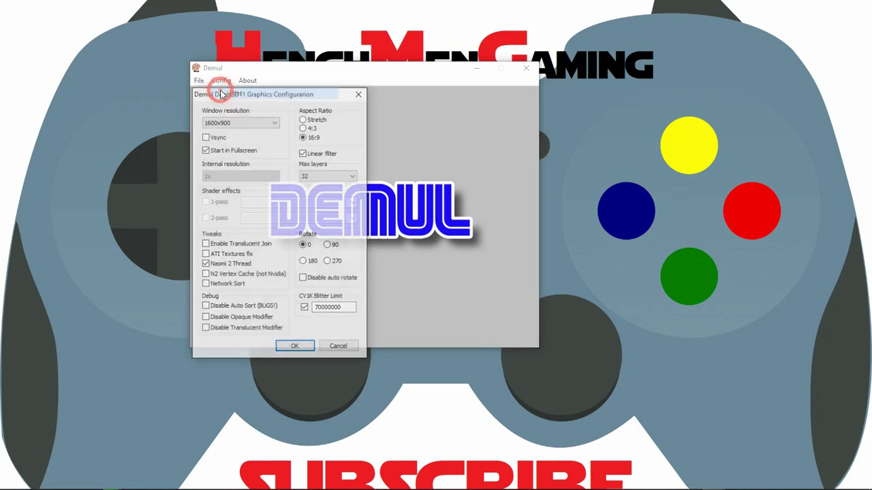
click(205, 149)
click(293, 348)
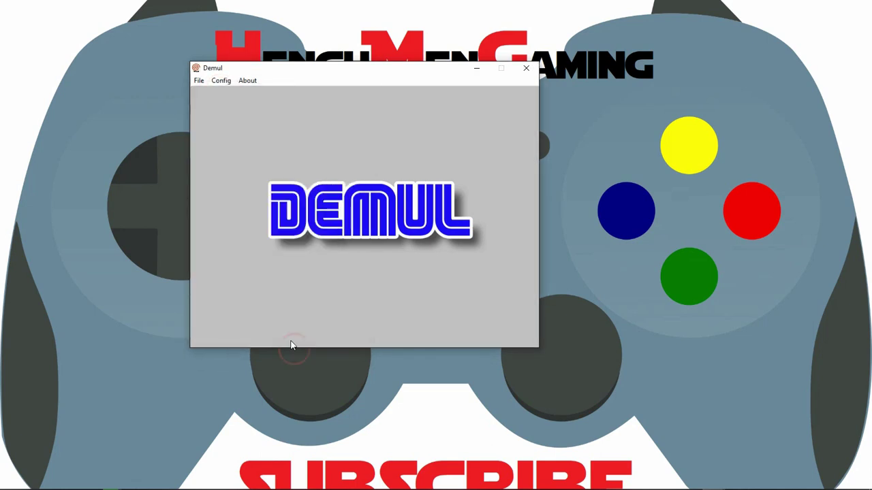
Run the Dreamcast emulation again in a window and switch the game to fullscreen
click(198, 80)
click(201, 93)
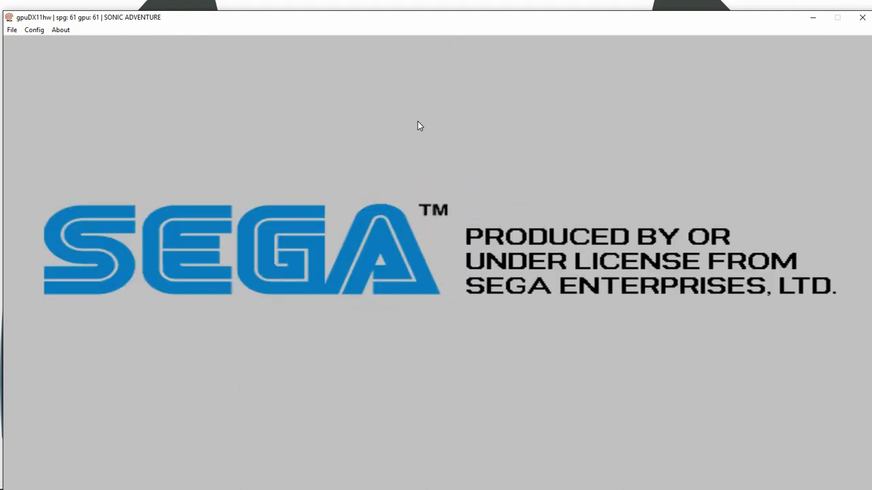
key(alt+Return)
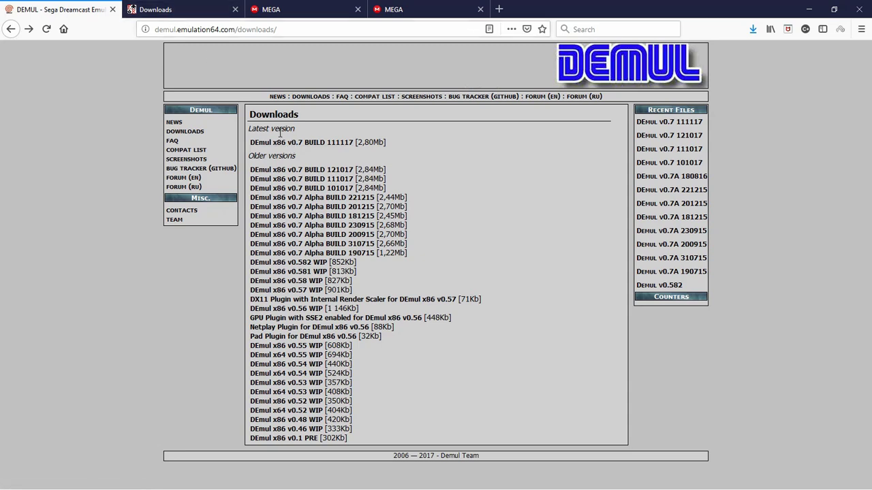
Review the Demul download sources: the Emulation Realm 32-bit page, the official downloads list and the MEGA page for Demul 64bit.rar
click(176, 5)
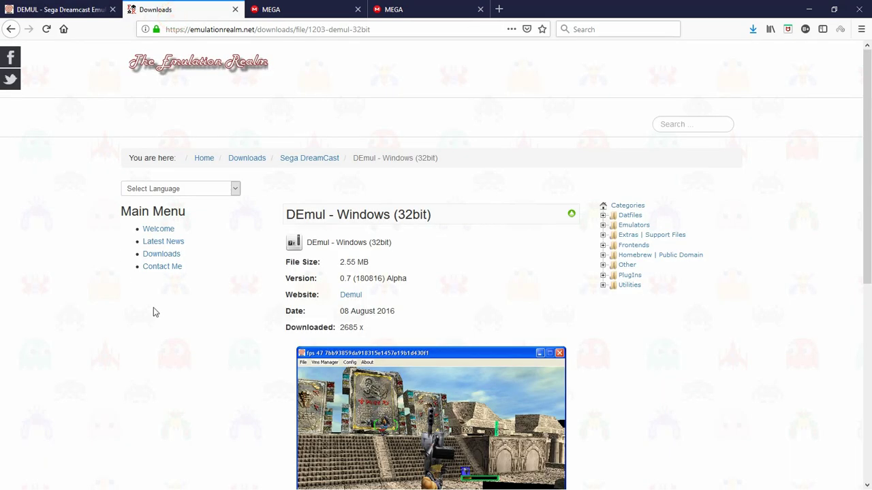
scroll(164, 313, down, 4)
scroll(164, 314, down, 3)
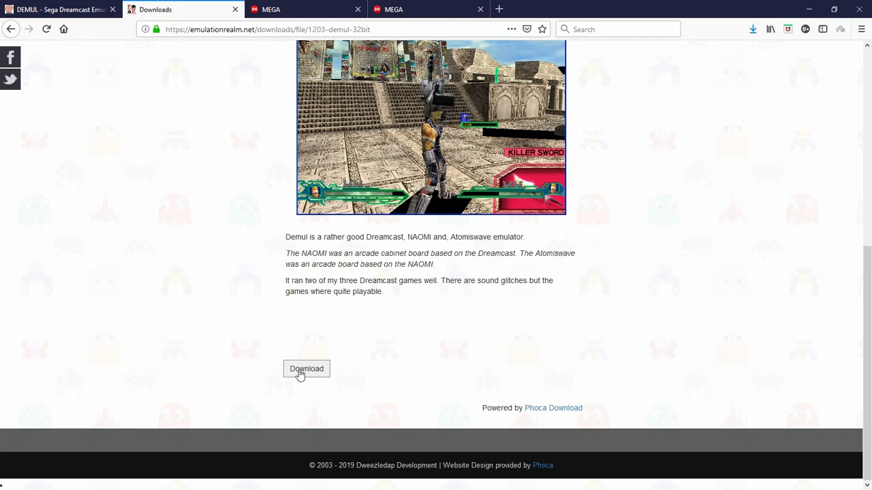
scroll(170, 178, up, 8)
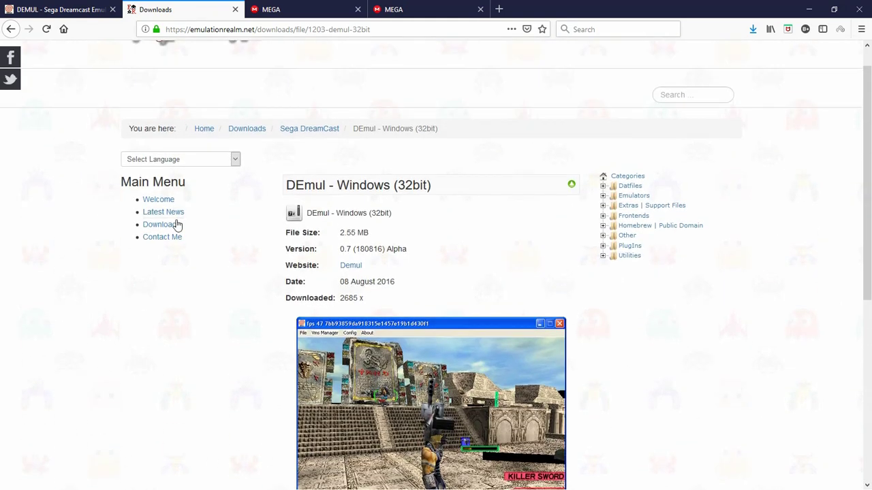
click(65, 11)
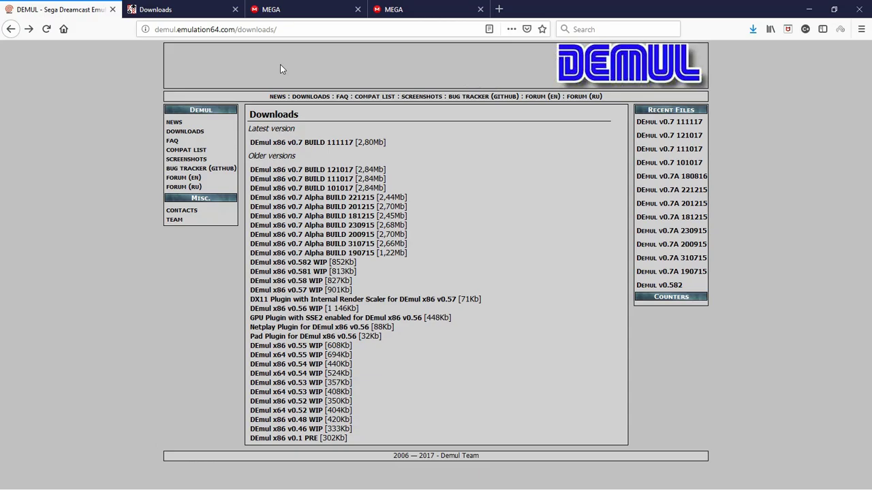
click(271, 10)
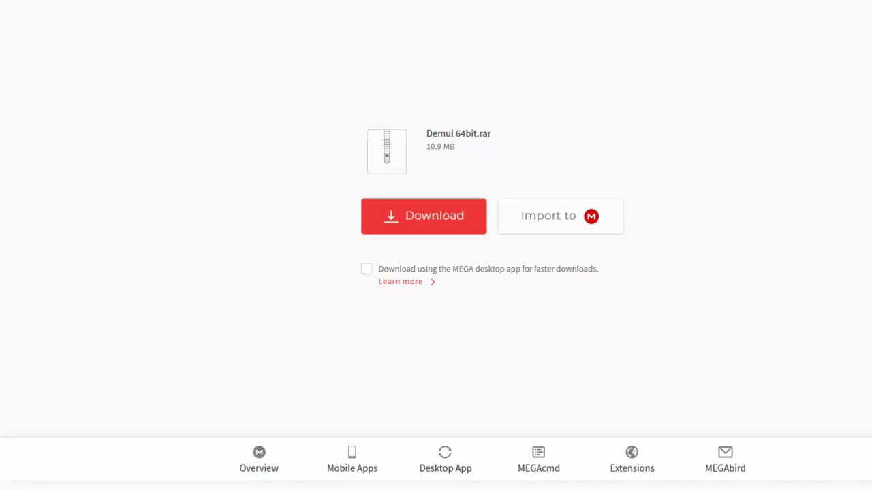